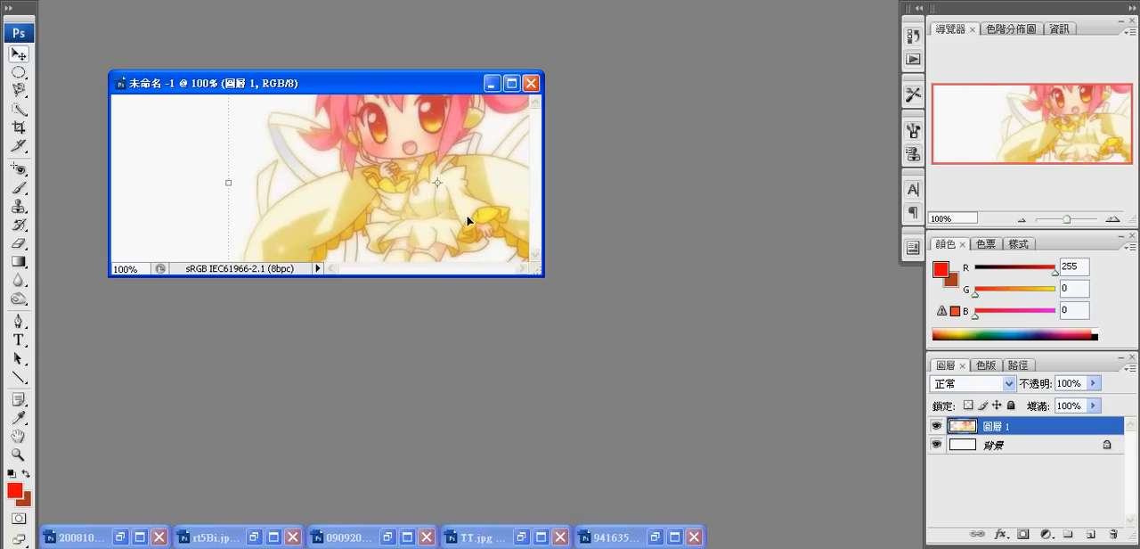
# - Copy the pink texture from rt5Bi.jpg into the 未命名 -1 banner as a new layer covering the character, keeping 正常 blending
pyautogui.click(254, 537)
pyautogui.moveTo(423, 263); pyautogui.dragTo(214, 178)
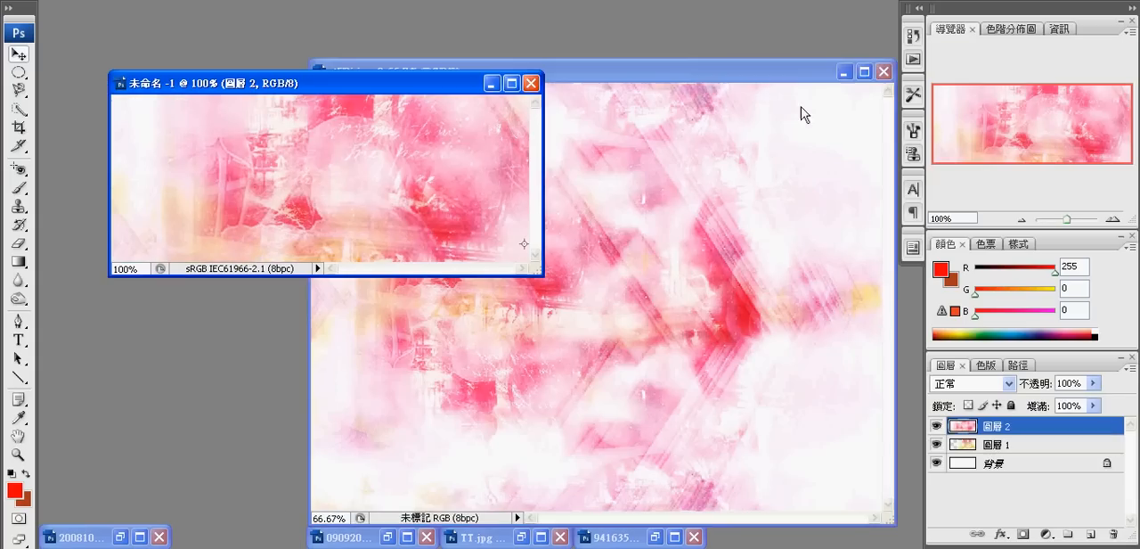
pyautogui.click(845, 72)
pyautogui.click(1010, 383)
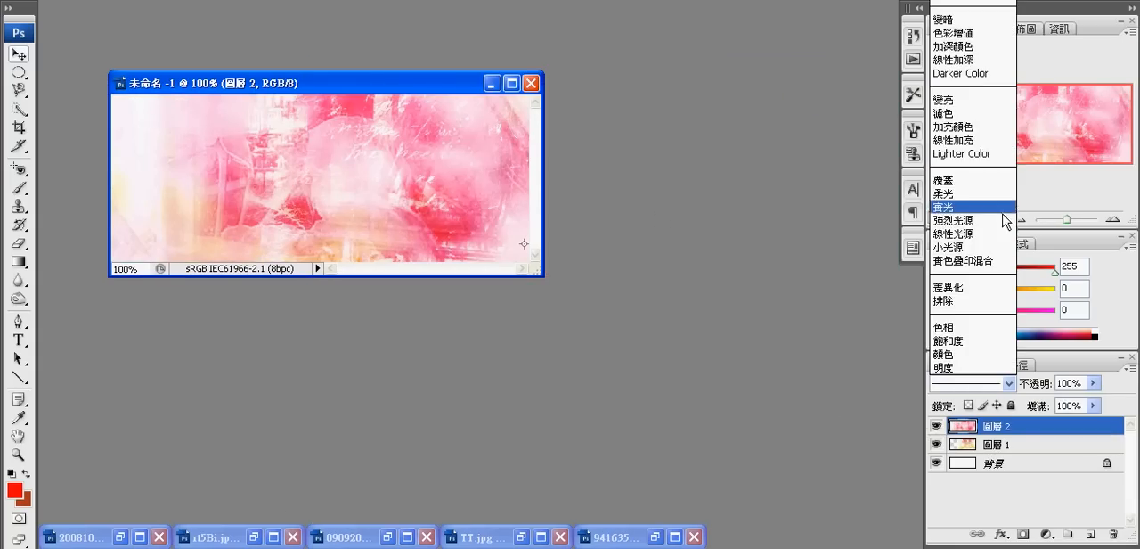
pyautogui.click(736, 268)
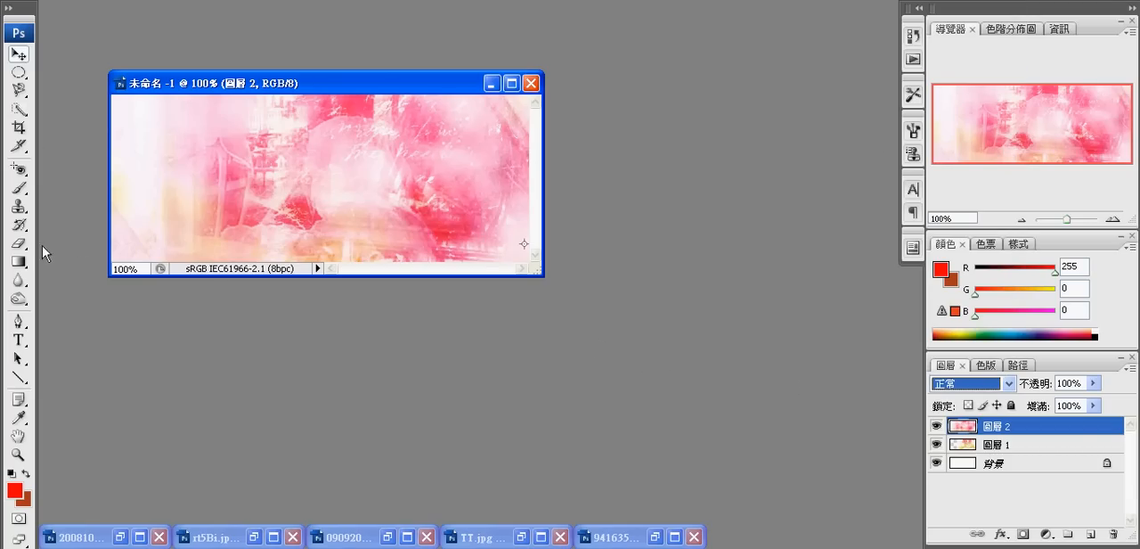
# - Lower the pink texture layer's opacity to 43% and erase the texture over the character's face, hair, dress and wings
pyautogui.click(1093, 384)
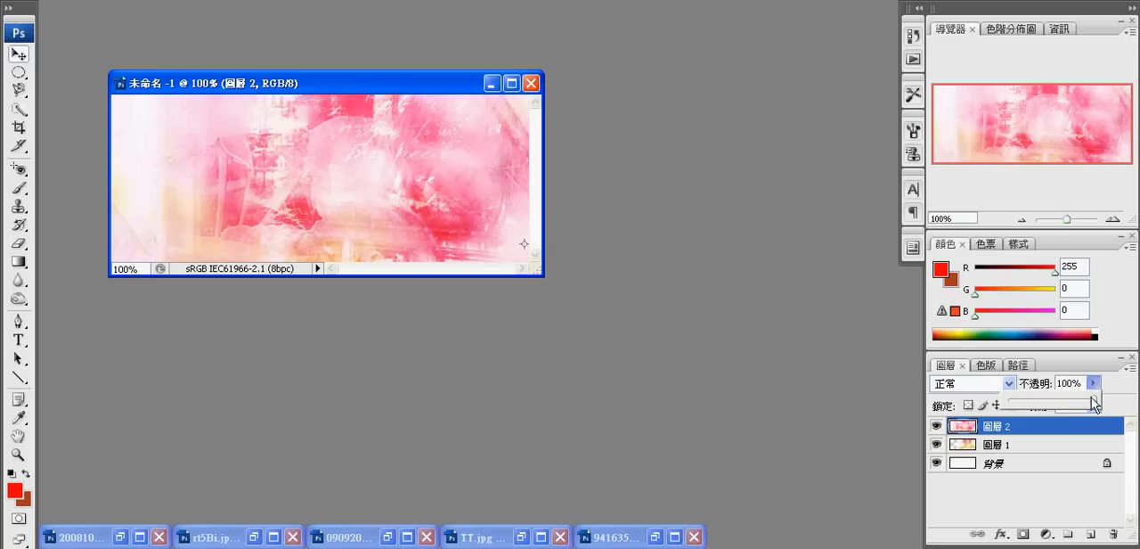
pyautogui.moveTo(1092, 397); pyautogui.dragTo(1046, 402)
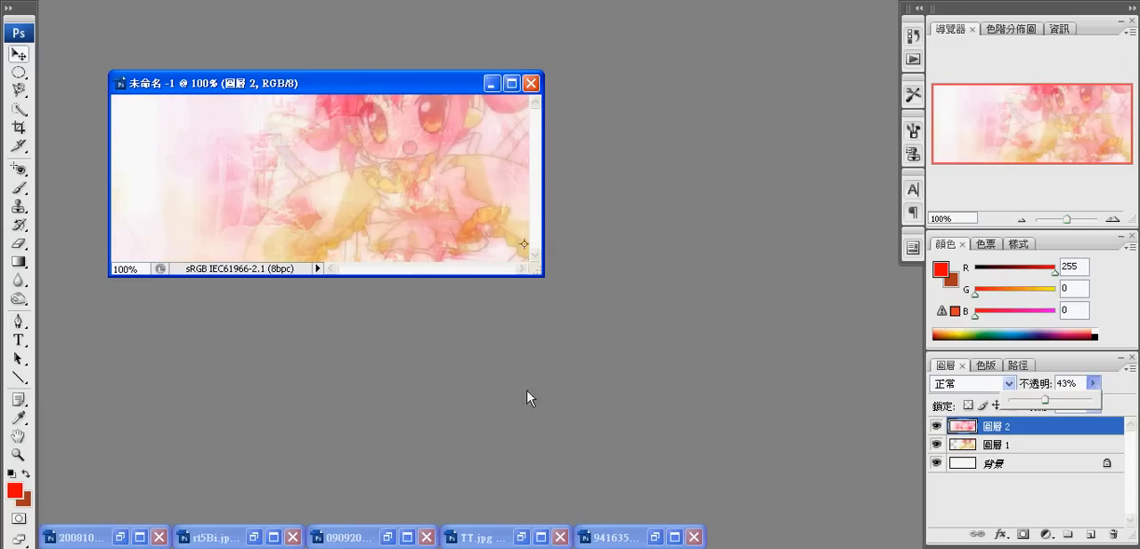
pyautogui.click(19, 243)
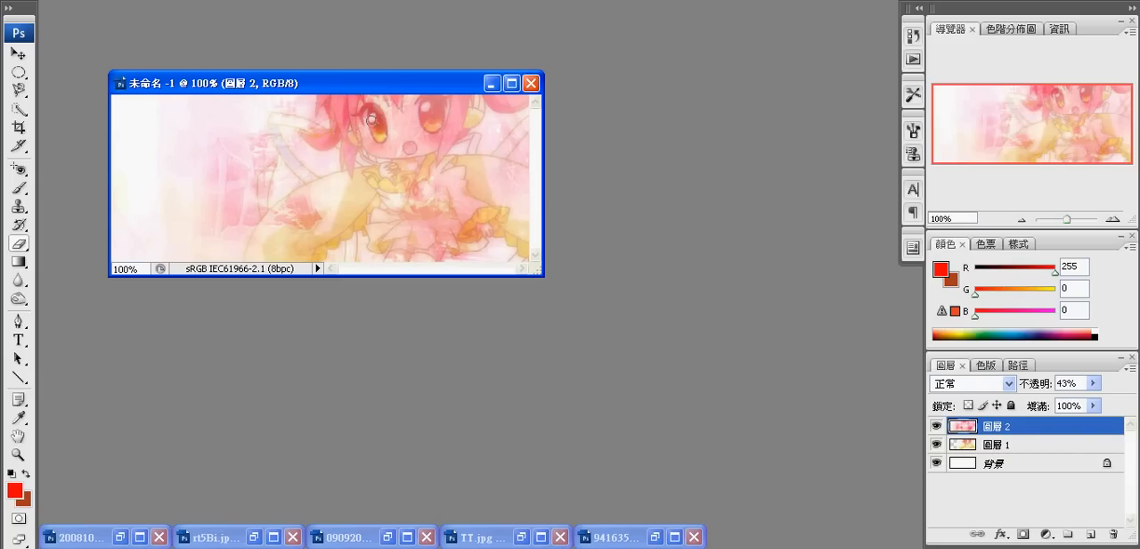
pyautogui.moveTo(433, 137)
pyautogui.mouseDown()
pyautogui.moveTo(388, 116)
pyautogui.moveTo(399, 139)
pyautogui.moveTo(392, 101)
pyautogui.moveTo(424, 137)
pyautogui.moveTo(417, 107)
pyautogui.moveTo(400, 149)
pyautogui.moveTo(370, 98)
pyautogui.moveTo(420, 97)
pyautogui.moveTo(405, 108)
pyautogui.moveTo(449, 96)
pyautogui.moveTo(447, 147)
pyautogui.moveTo(463, 116)
pyautogui.moveTo(447, 109)
pyautogui.moveTo(474, 119)
pyautogui.moveTo(500, 96)
pyautogui.mouseUp()
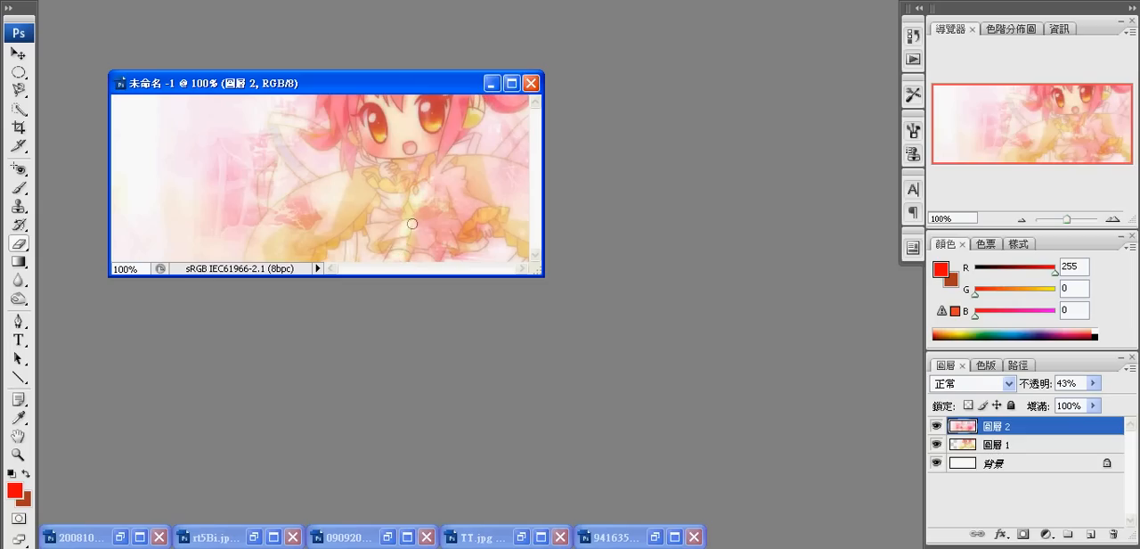
pyautogui.moveTo(411, 224)
pyautogui.mouseDown()
pyautogui.moveTo(429, 261)
pyautogui.moveTo(441, 246)
pyautogui.moveTo(429, 258)
pyautogui.moveTo(393, 257)
pyautogui.moveTo(420, 206)
pyautogui.moveTo(420, 241)
pyautogui.moveTo(440, 194)
pyautogui.moveTo(442, 240)
pyautogui.moveTo(426, 231)
pyautogui.moveTo(446, 250)
pyautogui.moveTo(480, 242)
pyautogui.moveTo(445, 237)
pyautogui.moveTo(460, 229)
pyautogui.moveTo(498, 232)
pyautogui.moveTo(526, 258)
pyautogui.moveTo(485, 203)
pyautogui.moveTo(527, 223)
pyautogui.moveTo(484, 189)
pyautogui.moveTo(525, 206)
pyautogui.moveTo(480, 174)
pyautogui.moveTo(505, 176)
pyautogui.moveTo(468, 162)
pyautogui.moveTo(530, 181)
pyautogui.moveTo(503, 166)
pyautogui.moveTo(519, 168)
pyautogui.moveTo(527, 186)
pyautogui.moveTo(446, 188)
pyautogui.moveTo(463, 207)
pyautogui.moveTo(425, 224)
pyautogui.moveTo(512, 215)
pyautogui.moveTo(450, 237)
pyautogui.moveTo(454, 210)
pyautogui.moveTo(497, 212)
pyautogui.moveTo(469, 187)
pyautogui.moveTo(421, 204)
pyautogui.moveTo(436, 175)
pyautogui.moveTo(471, 172)
pyautogui.moveTo(525, 120)
pyautogui.mouseUp()
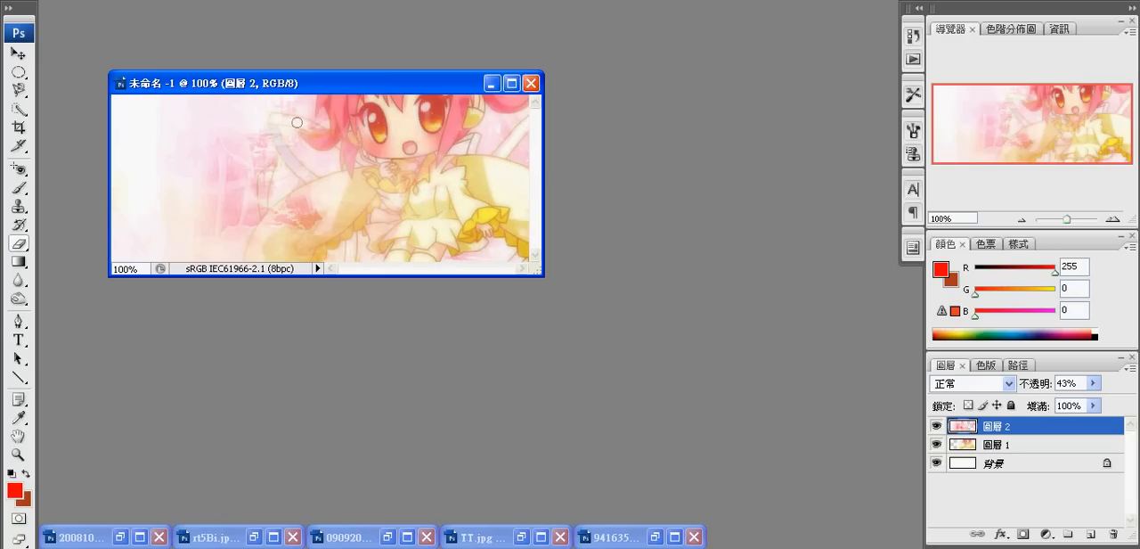
pyautogui.moveTo(307, 127)
pyautogui.mouseDown()
pyautogui.moveTo(273, 117)
pyautogui.moveTo(313, 183)
pyautogui.mouseUp()
pyautogui.moveTo(267, 218); pyautogui.dragTo(271, 168)
pyautogui.moveTo(281, 220)
pyautogui.mouseDown()
pyautogui.moveTo(308, 194)
pyautogui.moveTo(288, 203)
pyautogui.moveTo(258, 256)
pyautogui.moveTo(257, 229)
pyautogui.moveTo(249, 251)
pyautogui.moveTo(266, 243)
pyautogui.moveTo(275, 259)
pyautogui.moveTo(288, 225)
pyautogui.moveTo(290, 239)
pyautogui.moveTo(307, 218)
pyautogui.moveTo(283, 257)
pyautogui.moveTo(321, 214)
pyautogui.moveTo(287, 220)
pyautogui.mouseUp()
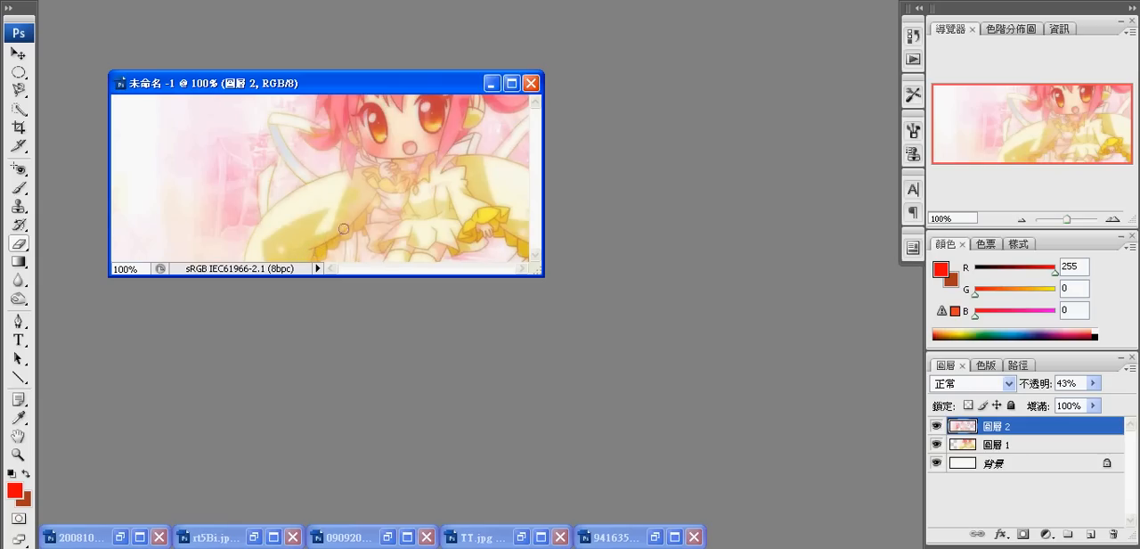
pyautogui.moveTo(378, 188)
pyautogui.mouseDown()
pyautogui.moveTo(385, 205)
pyautogui.moveTo(407, 172)
pyautogui.mouseUp()
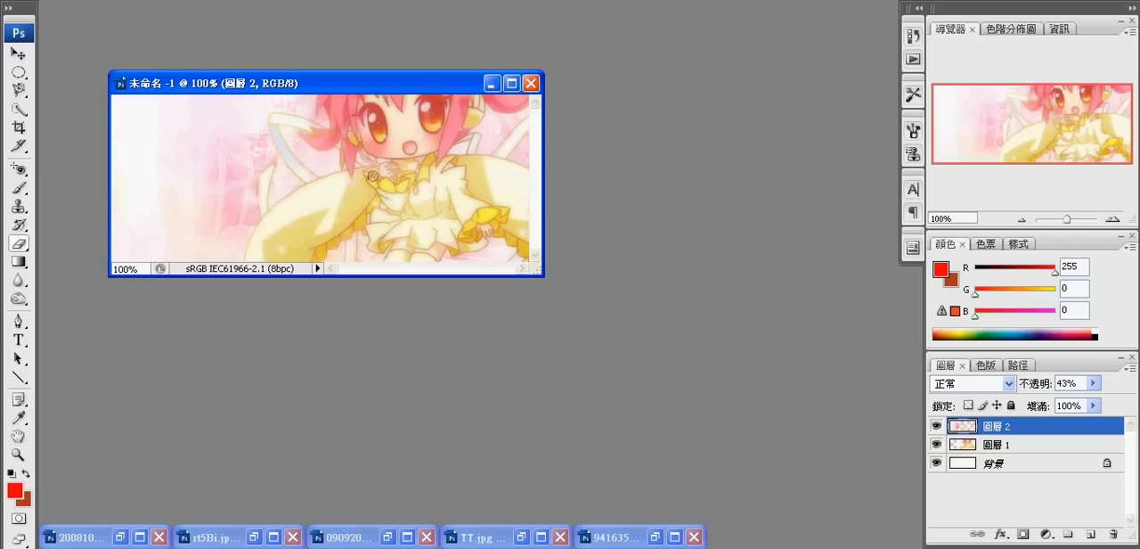
pyautogui.moveTo(393, 169); pyautogui.dragTo(363, 146)
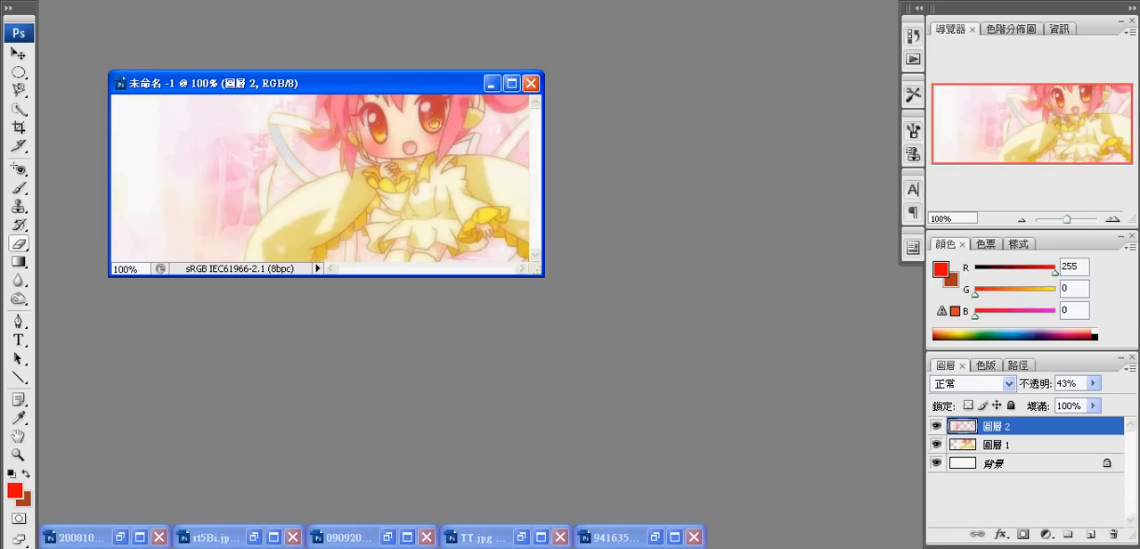
# - Set the pink texture layer's opacity to 100% and erase the texture remnants left over the character
pyautogui.moveTo(1089, 385)
pyautogui.mouseDown()
pyautogui.moveTo(1080, 403)
pyautogui.moveTo(1092, 403)
pyautogui.mouseUp()
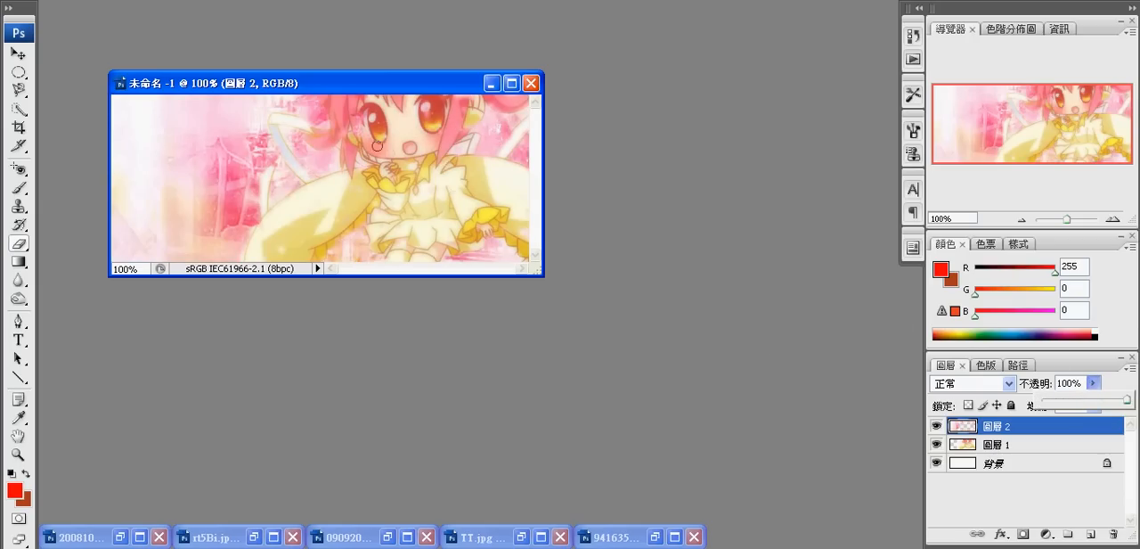
pyautogui.click(357, 118)
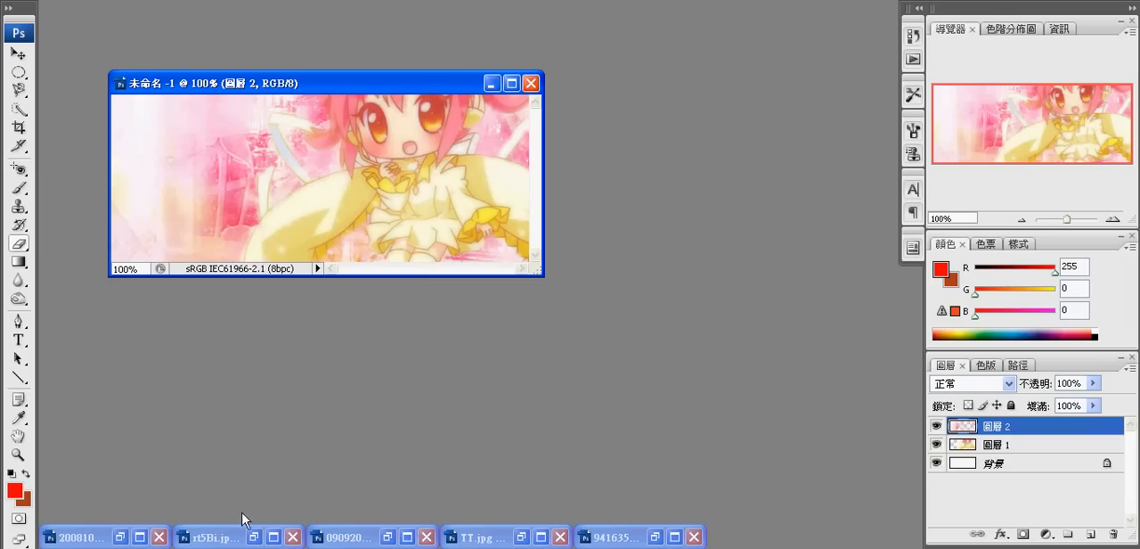
pyautogui.click(253, 536)
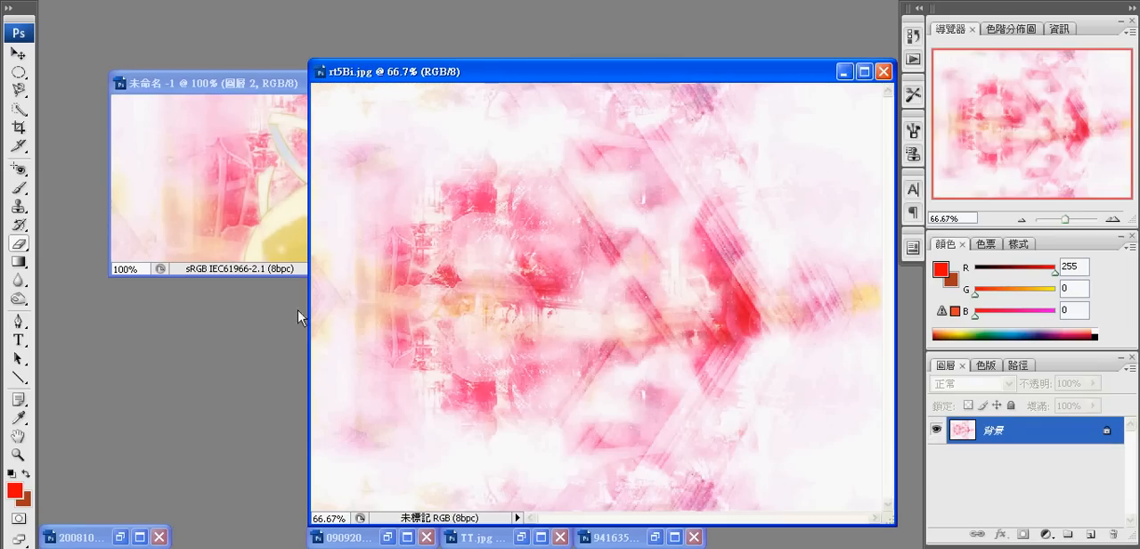
pyautogui.click(845, 71)
pyautogui.click(18, 54)
pyautogui.click(388, 536)
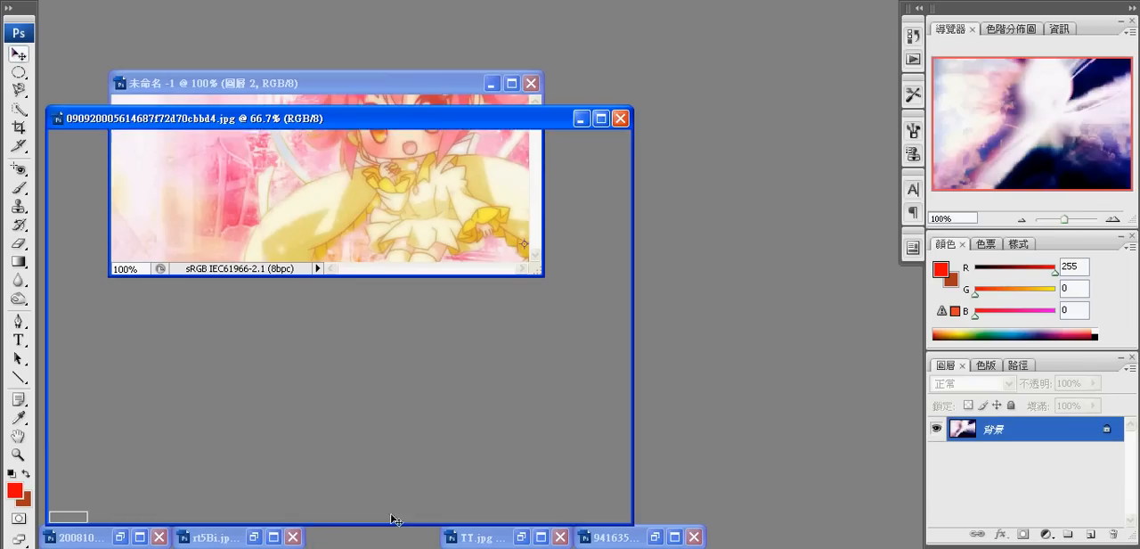
pyautogui.moveTo(299, 121); pyautogui.dragTo(478, 134)
pyautogui.moveTo(414, 196); pyautogui.dragTo(205, 183)
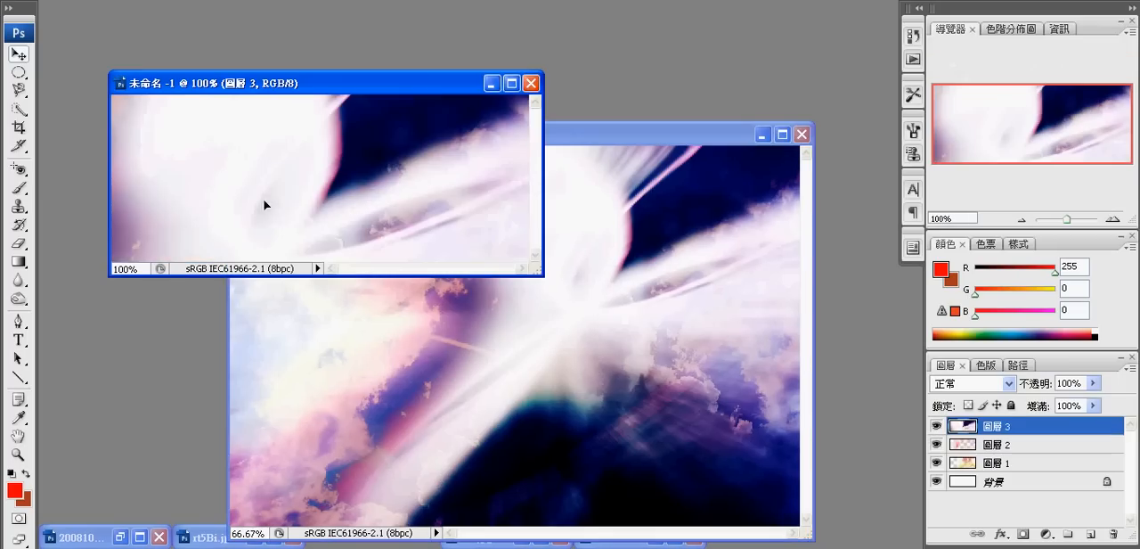
pyautogui.moveTo(265, 202); pyautogui.dragTo(440, 247)
pyautogui.click(960, 391)
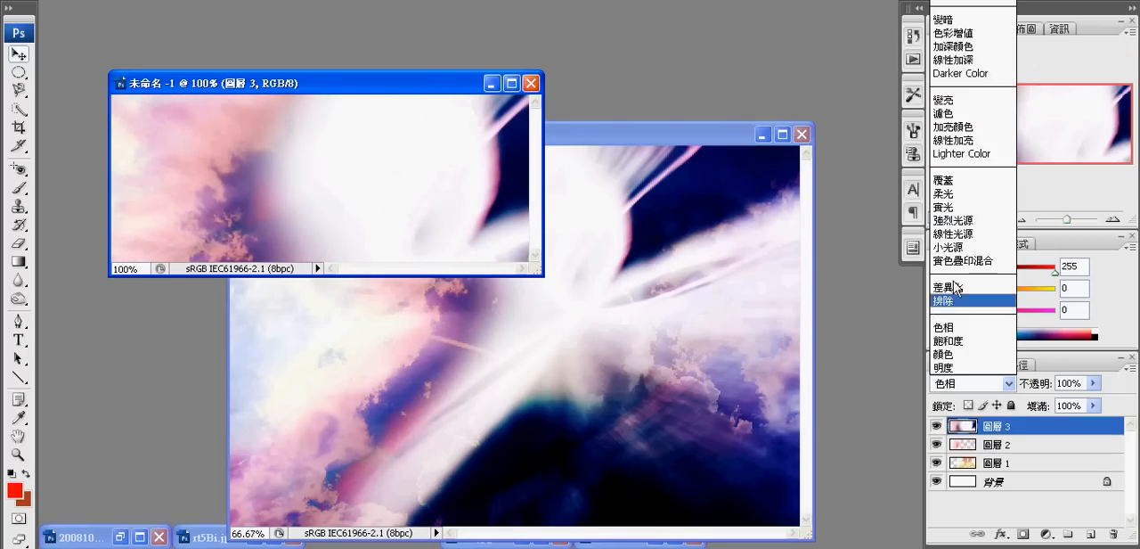
pyautogui.click(967, 211)
pyautogui.click(802, 134)
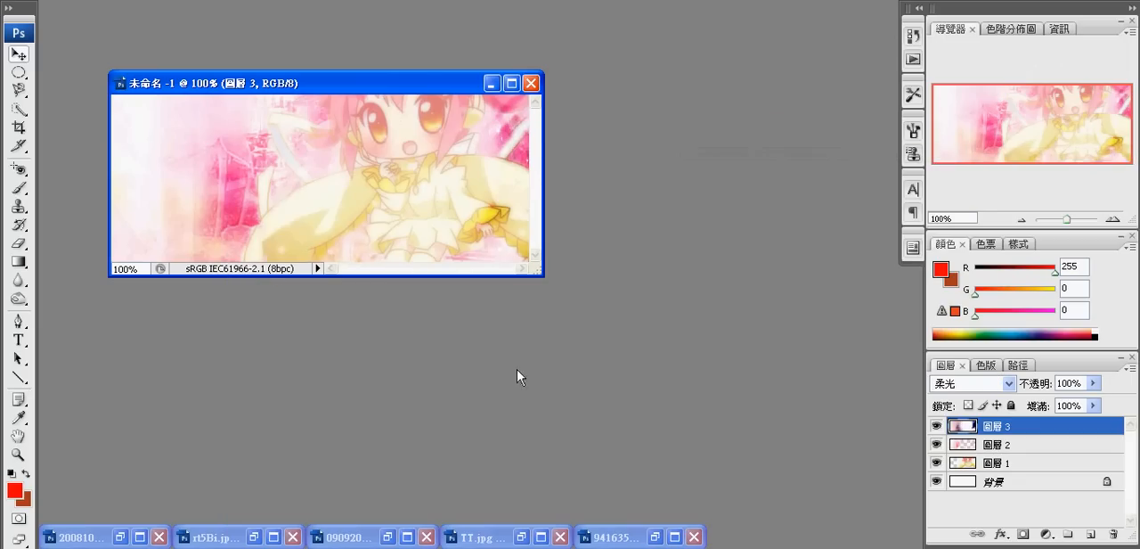
# - Copy the TT.jpg image into the banner as the top layer and set its blending mode to 柔光
pyautogui.click(522, 537)
pyautogui.moveTo(280, 210); pyautogui.dragTo(214, 187)
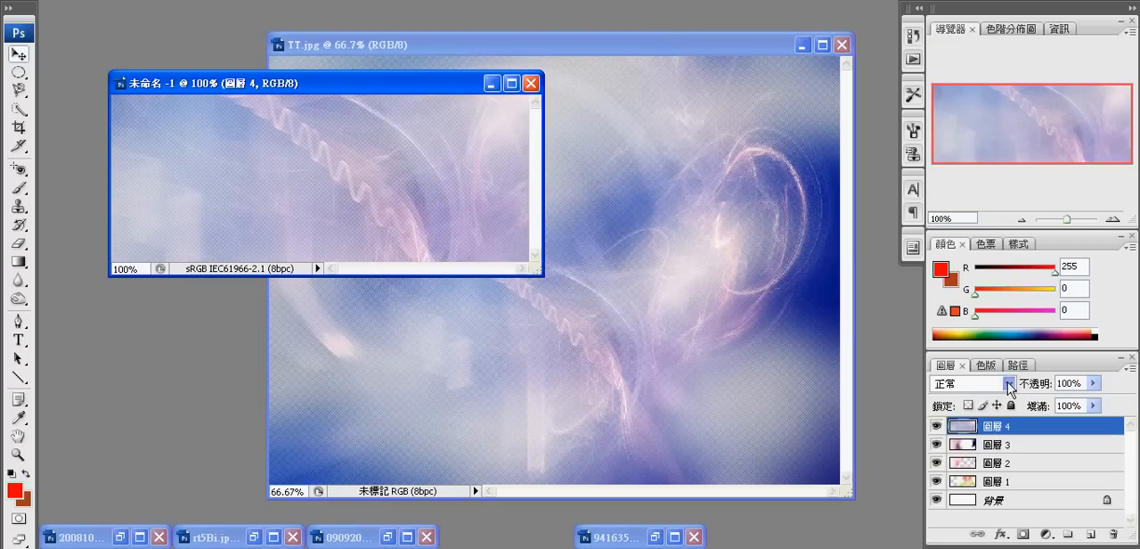
pyautogui.click(971, 383)
pyautogui.click(962, 212)
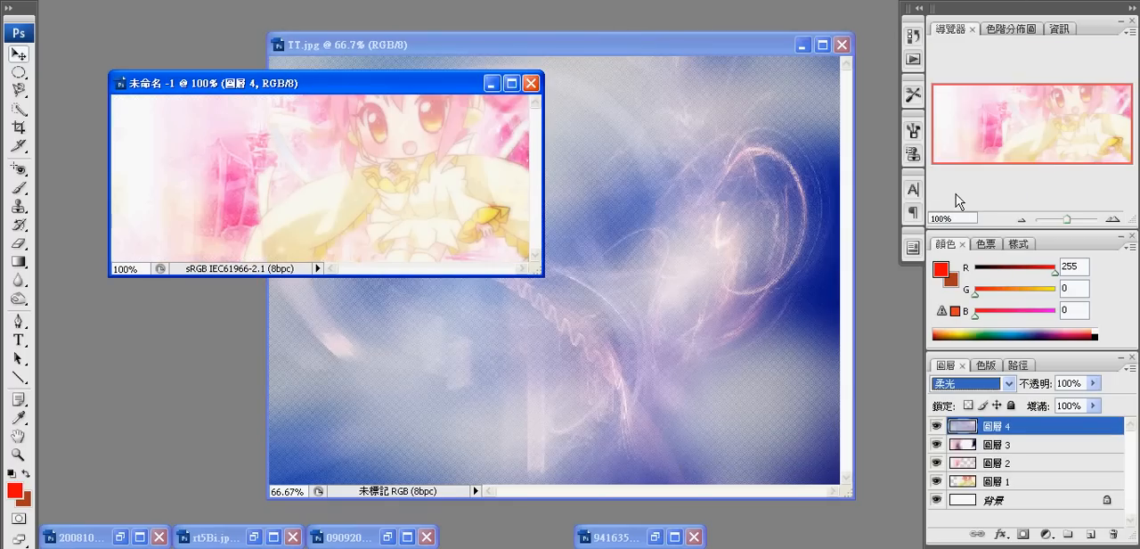
pyautogui.click(803, 45)
# - Copy the 94163577.jpg image into the banner as the top layer and set its blending mode to 柔光
pyautogui.click(656, 539)
pyautogui.moveTo(612, 313); pyautogui.dragTo(223, 241)
pyautogui.click(1010, 384)
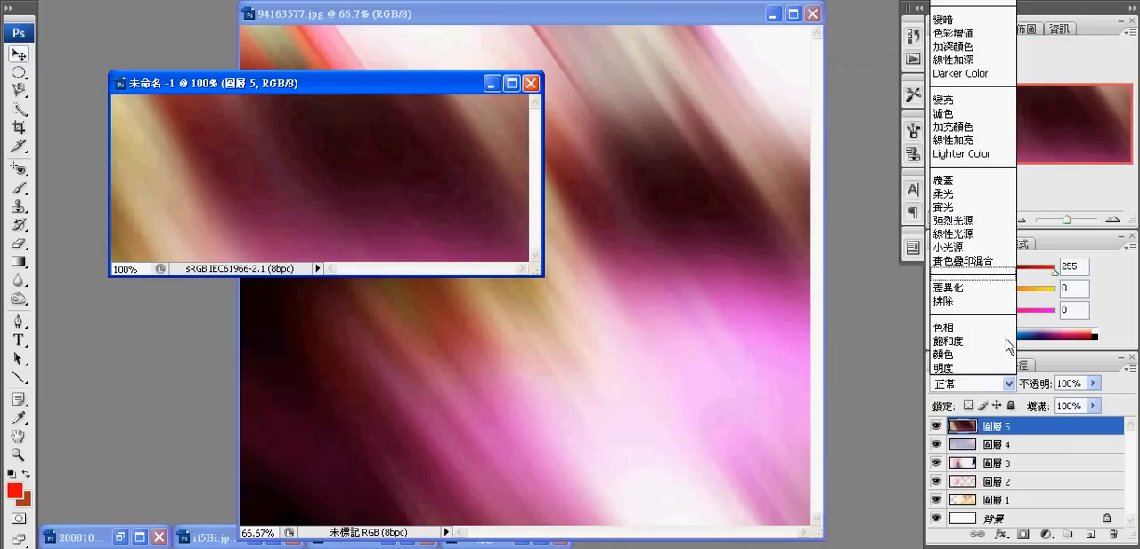
pyautogui.click(971, 191)
pyautogui.click(772, 14)
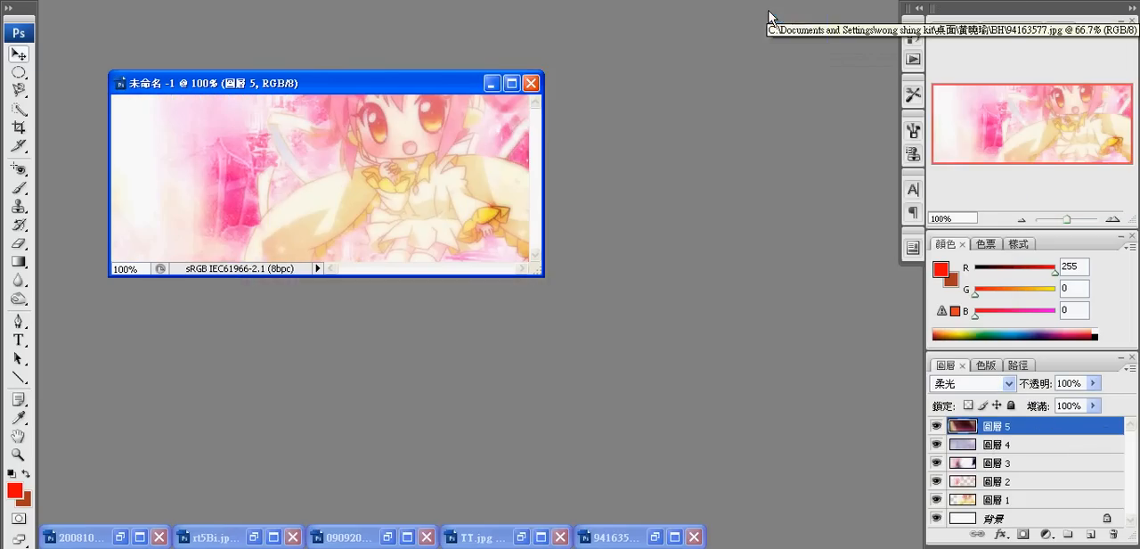
# - Add the text 你好 in the empty area beside the character
pyautogui.click(18, 339)
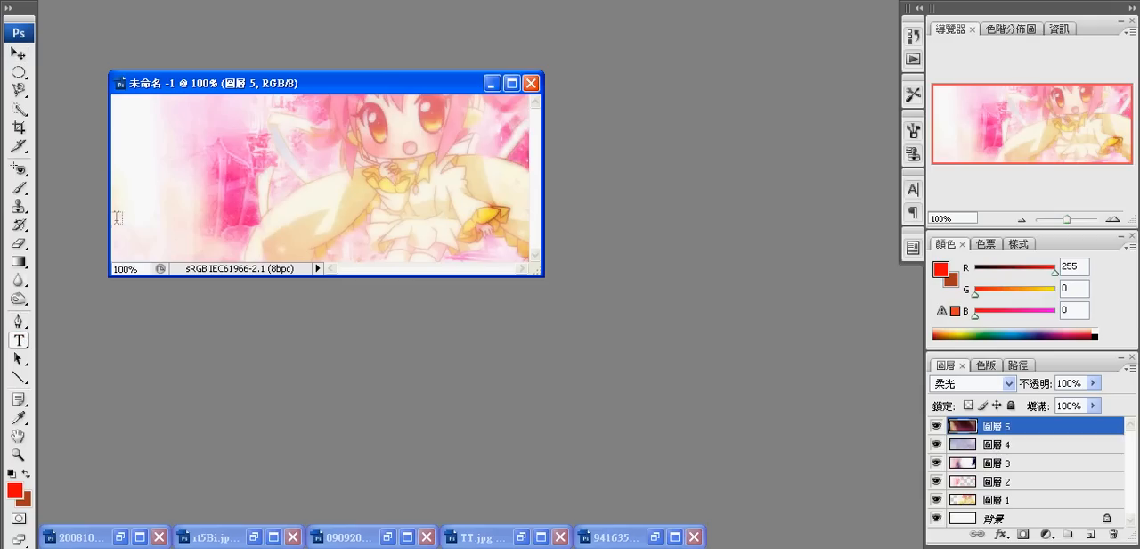
pyautogui.click(157, 198)
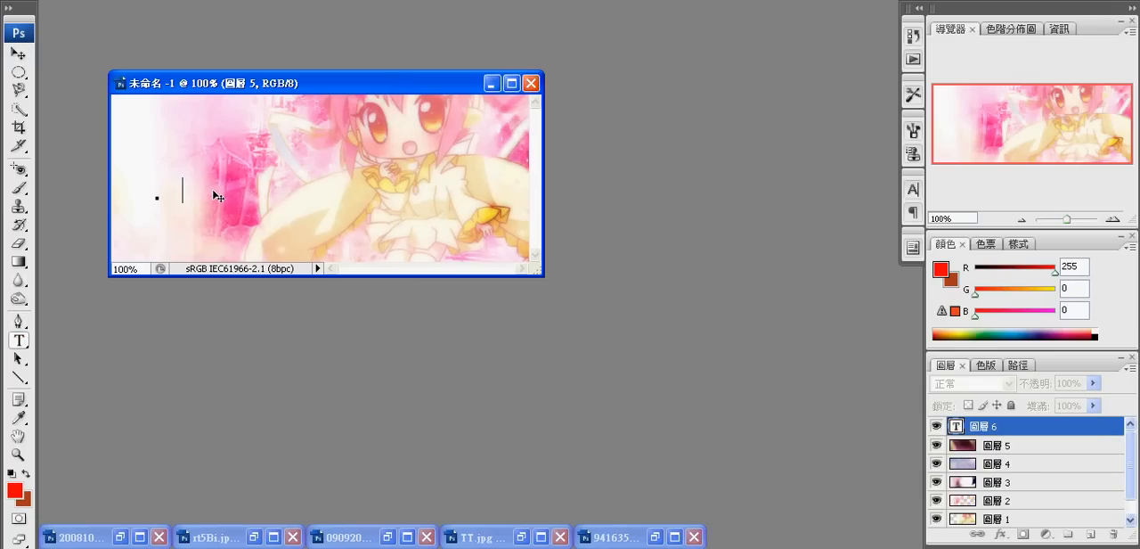
pyautogui.write('你好')
pyautogui.moveTo(208, 193); pyautogui.dragTo(145, 213)
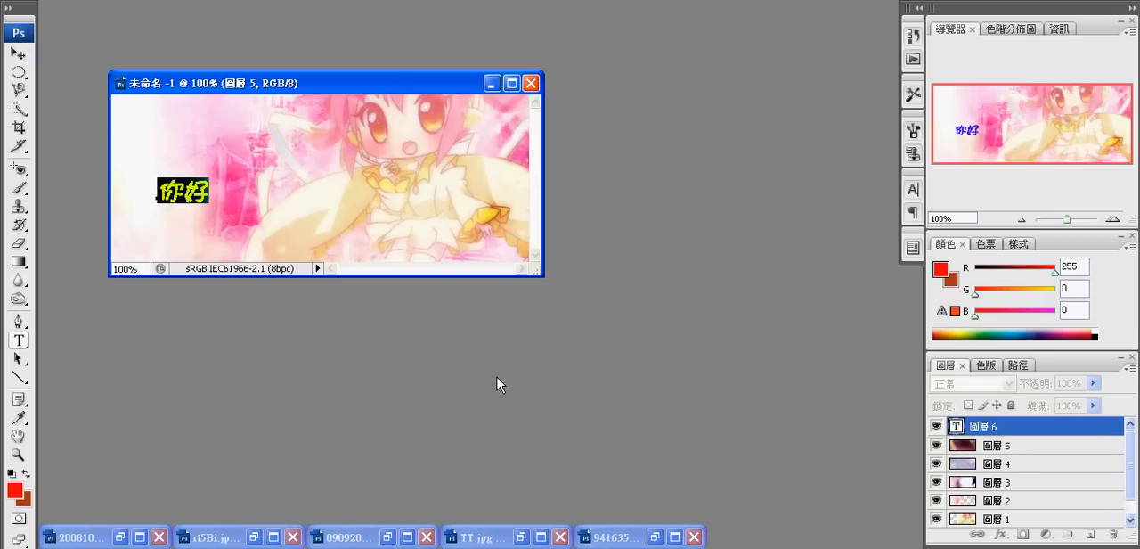
pyautogui.click(961, 429)
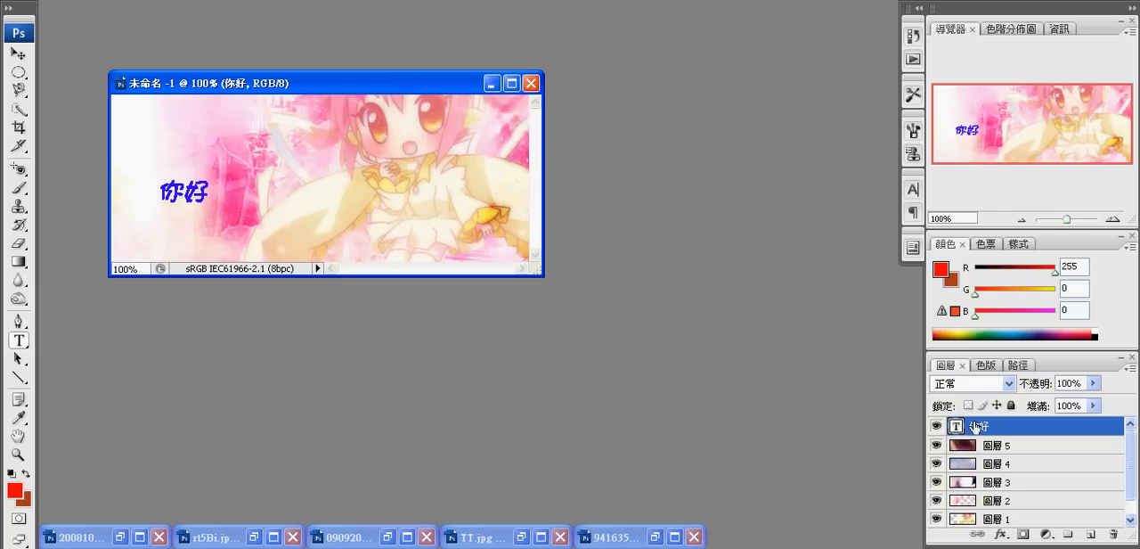
# - Try the Darker Color and 色彩增值 blending modes on the 你好 text layer, and settle on 柔光
pyautogui.rightClick(974, 424)
pyautogui.click(920, 337)
pyautogui.click(1006, 382)
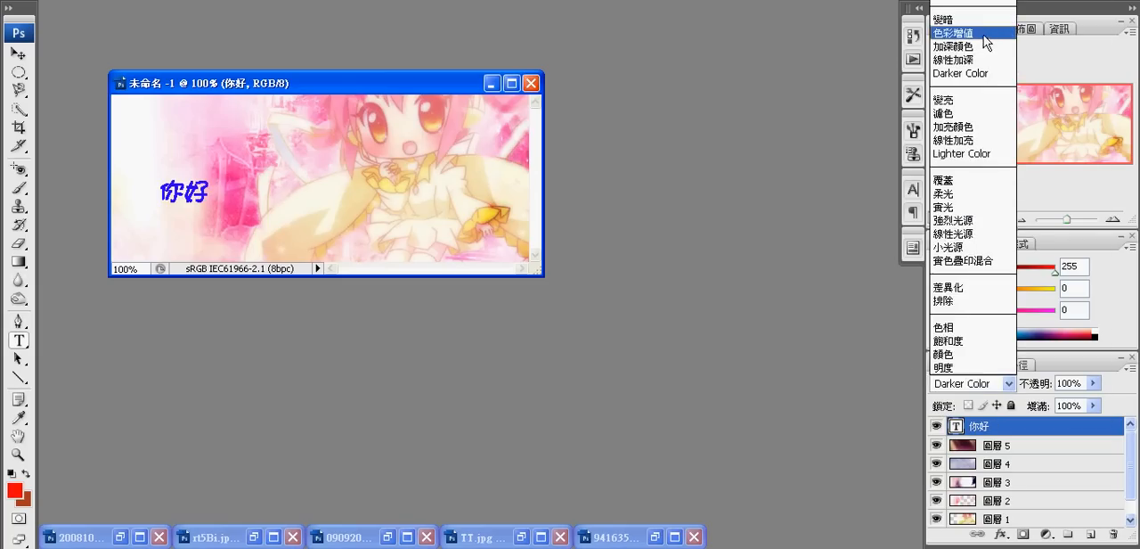
pyautogui.click(984, 34)
pyautogui.click(962, 383)
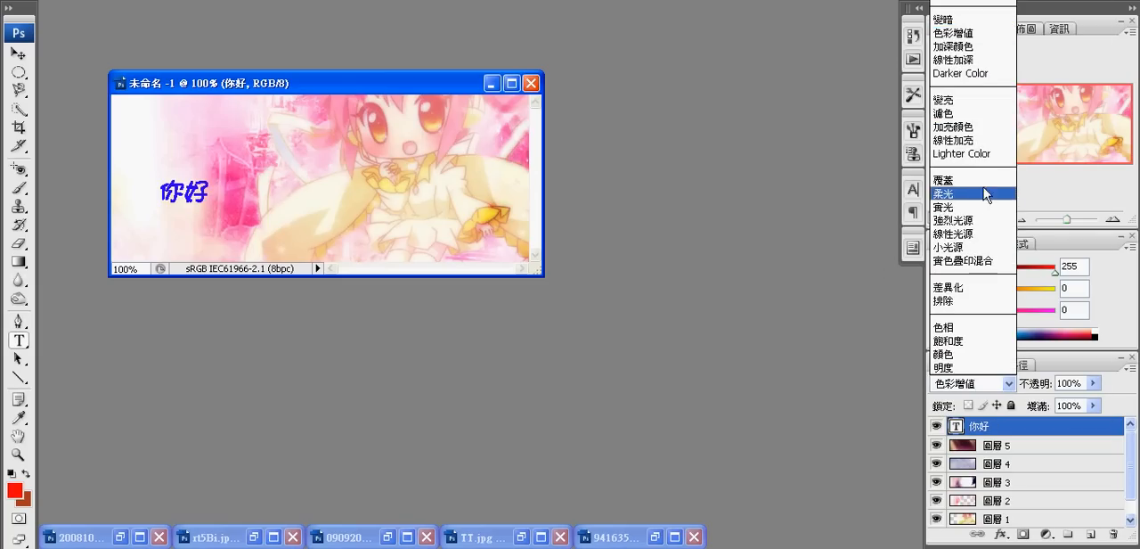
pyautogui.click(986, 194)
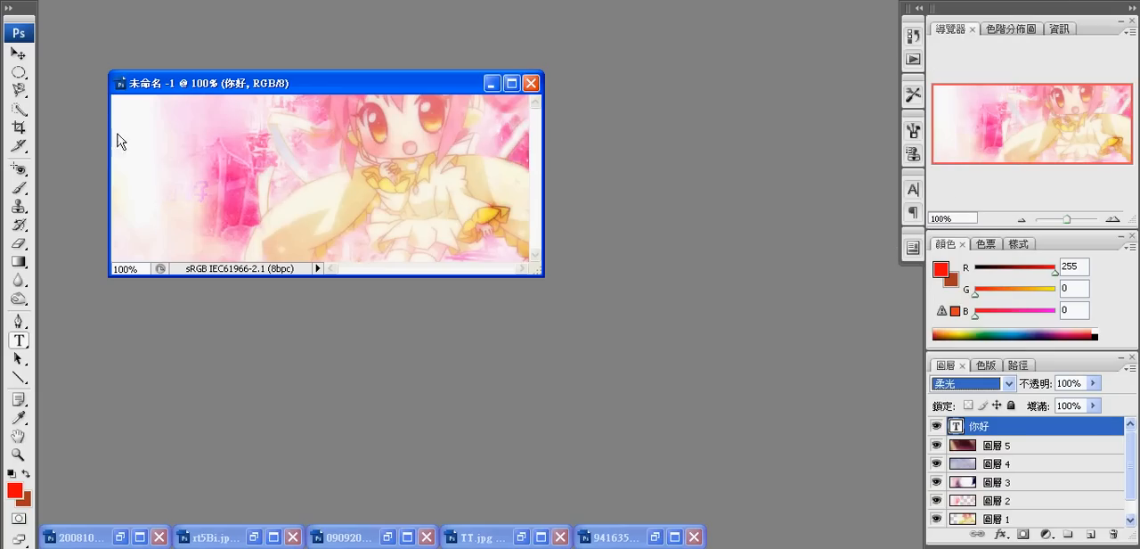
# - Move the 你好 text to the upper part of the banner, over the pink texture beside the character's hair
pyautogui.click(17, 55)
pyautogui.moveTo(193, 191); pyautogui.dragTo(225, 125)
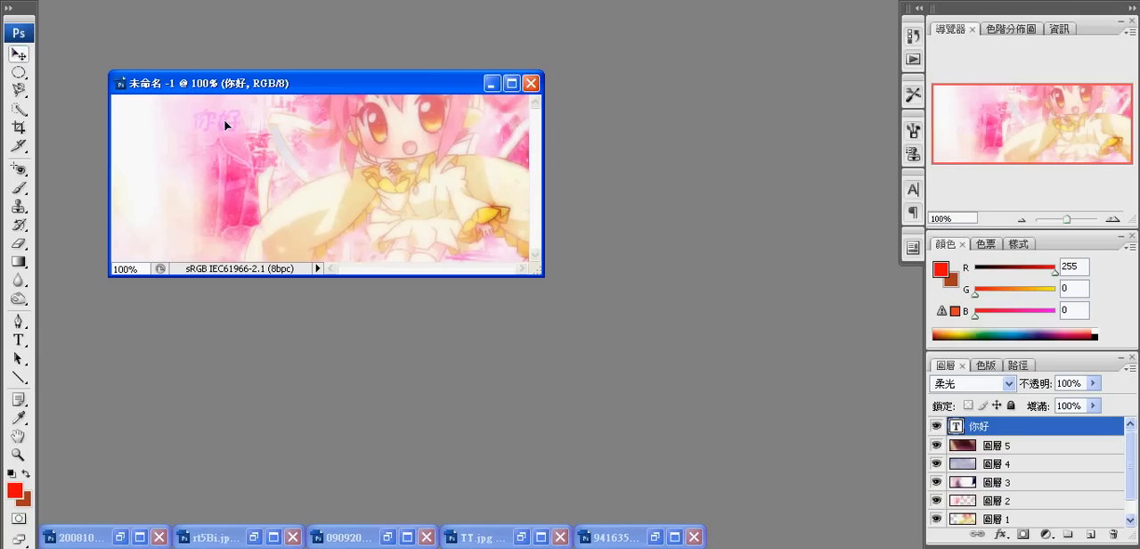
pyautogui.hotkey('ctrl', 't')
pyautogui.press('Return')
pyautogui.moveTo(297, 182); pyautogui.dragTo(215, 121)
pyautogui.moveTo(153, 183); pyautogui.dragTo(237, 117)
pyautogui.hotkey('ctrl', 't')
pyautogui.moveTo(250, 163); pyautogui.dragTo(226, 133)
pyautogui.hotkey('ctrl', 't')
pyautogui.hotkey('ctrl', 't')
# - Save the banner in Photoshop format as 19, keeping its layers and maximum compatibility
pyautogui.click(18, 0)
pyautogui.click(45, 141)
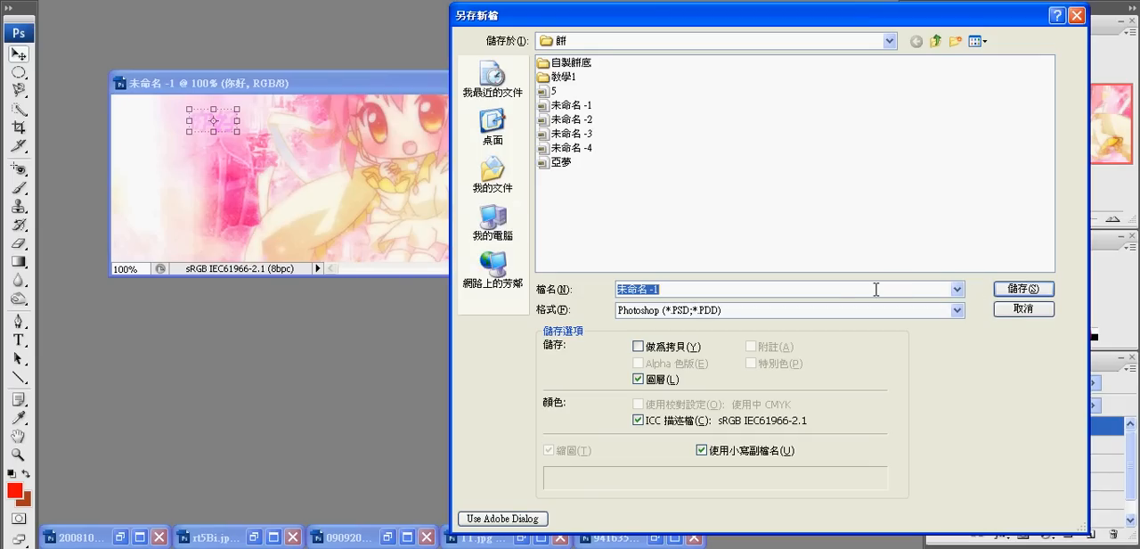
pyautogui.write('1')
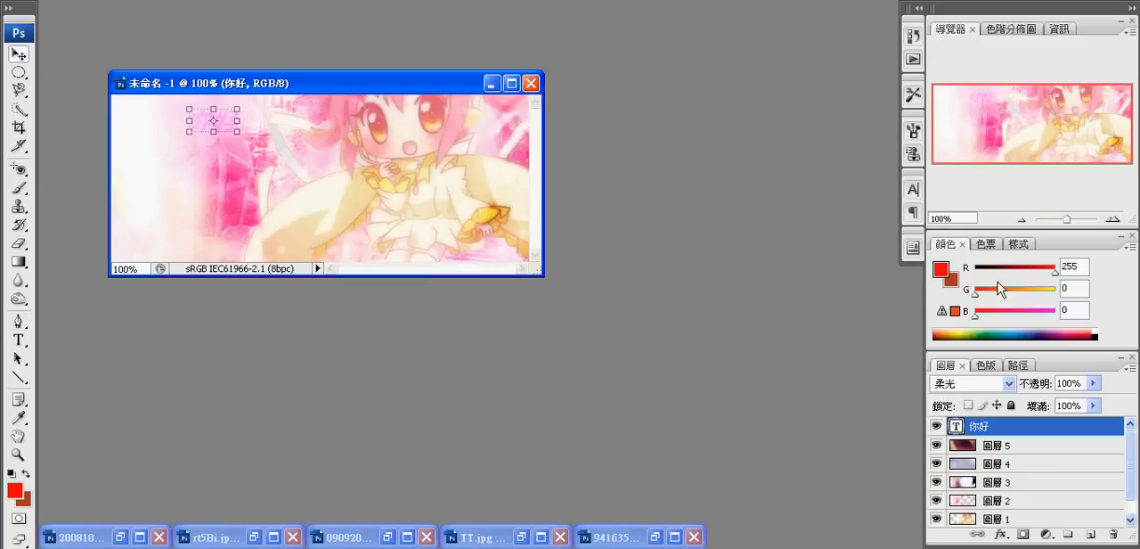
pyautogui.click(1021, 290)
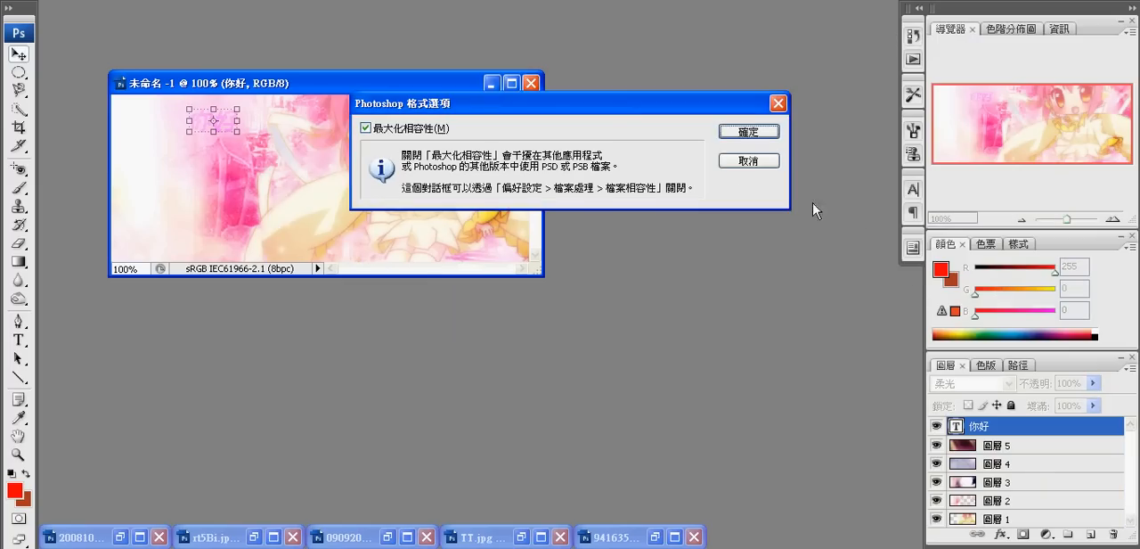
pyautogui.click(748, 132)
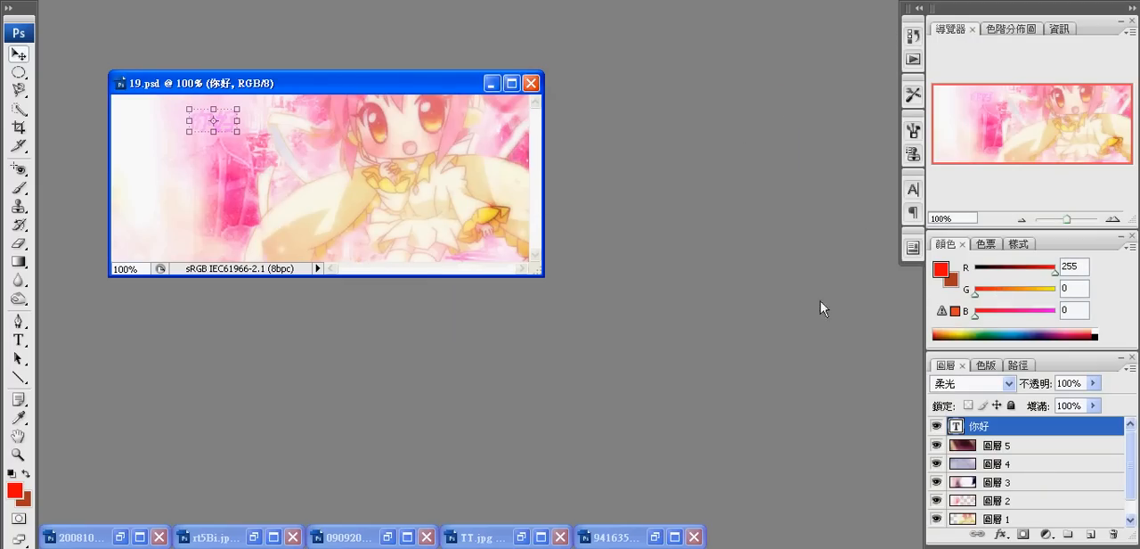